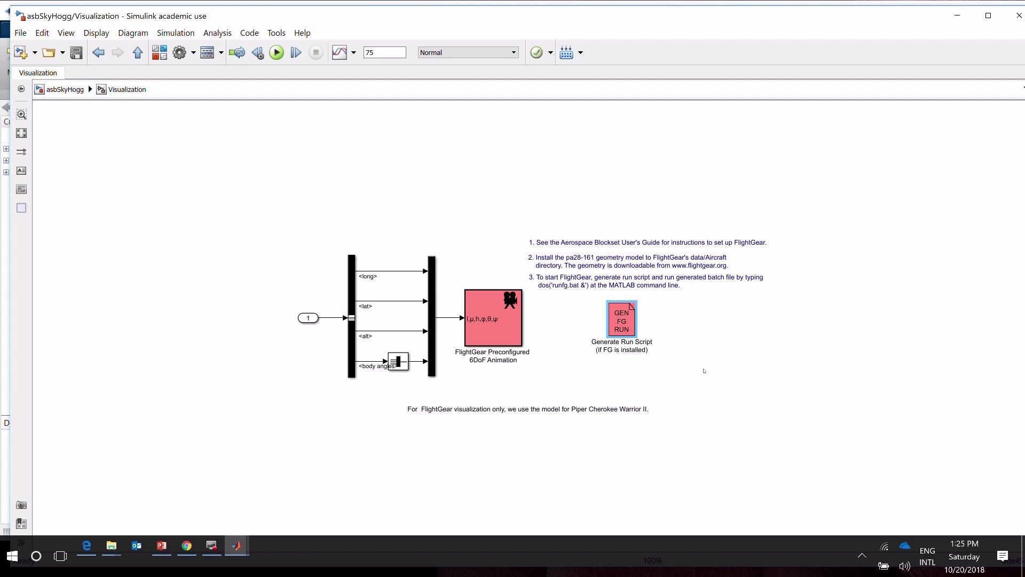
# Step: Review the Generate Run Script block's FlightGear parameters, from geometry model to offset azimuth, and close them without changes
pyautogui.click(616, 335)
pyautogui.doubleClick(626, 316)
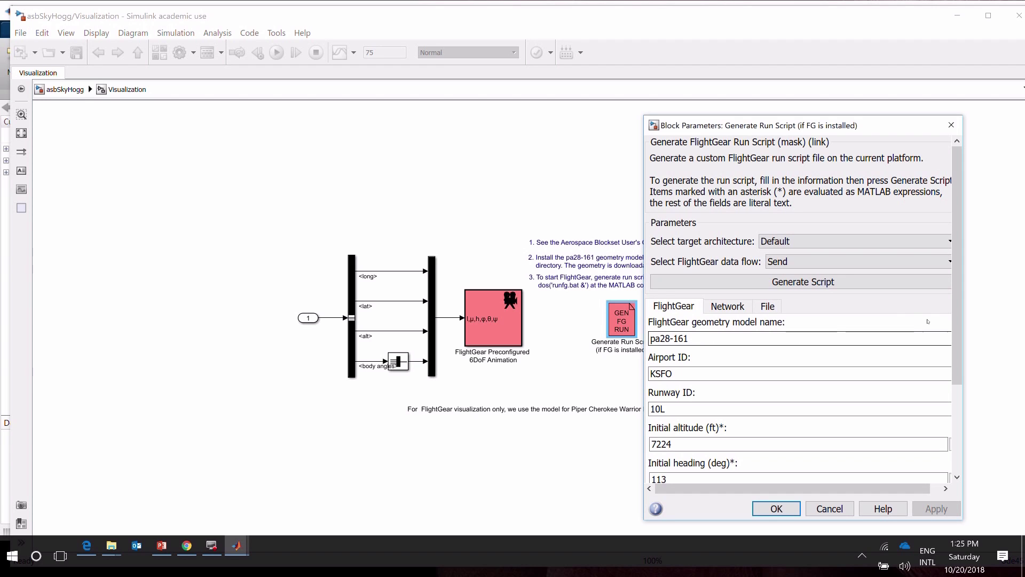
pyautogui.scroll(-1, 956, 313)
pyautogui.moveTo(957, 314); pyautogui.dragTo(957, 372)
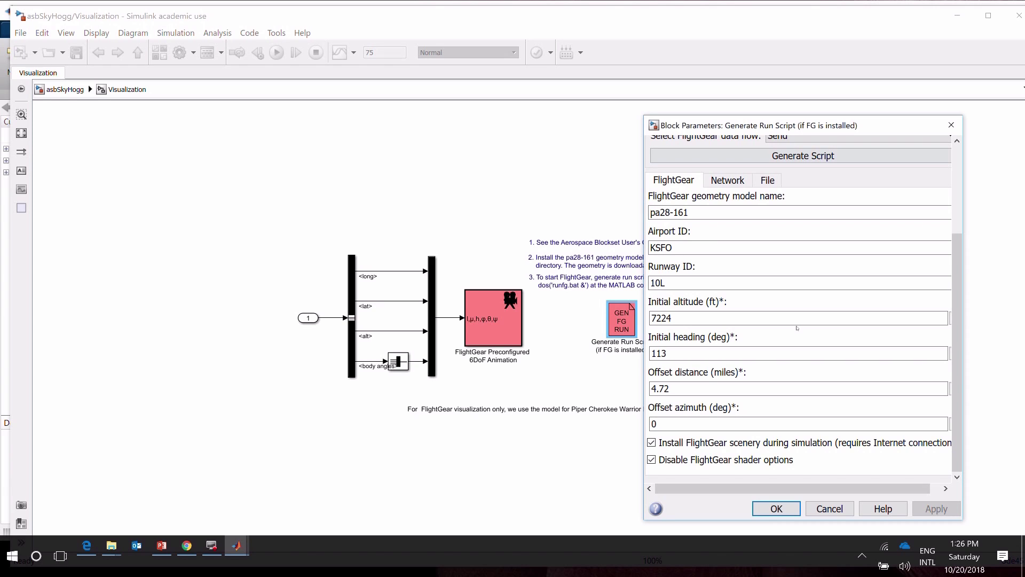
pyautogui.click(830, 515)
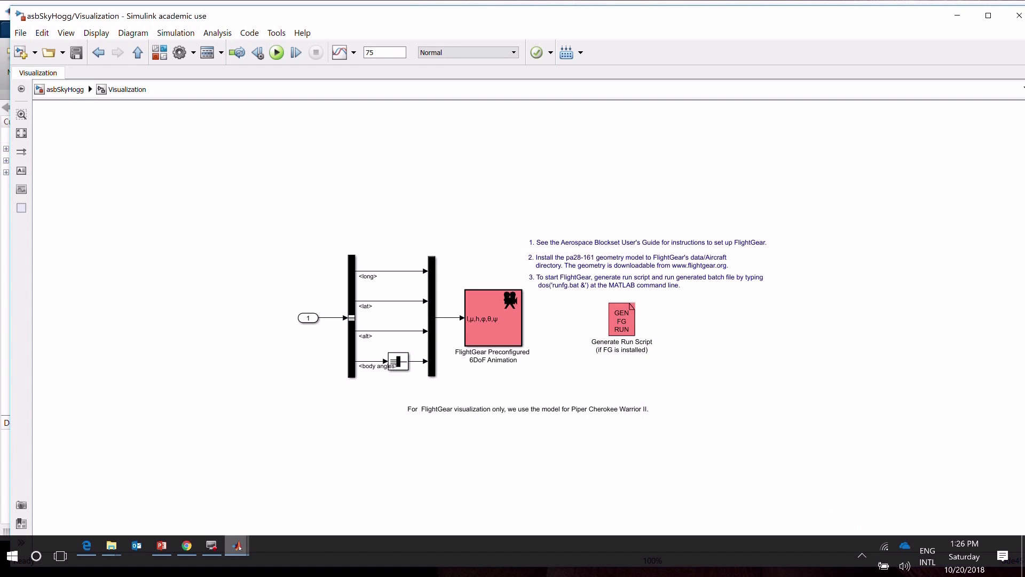
# Step: Switch to MATLAB and run the earlier command dos('runfg.bat&') again to launch FlightGear
pyautogui.moveTo(239, 548)
pyautogui.click(196, 508)
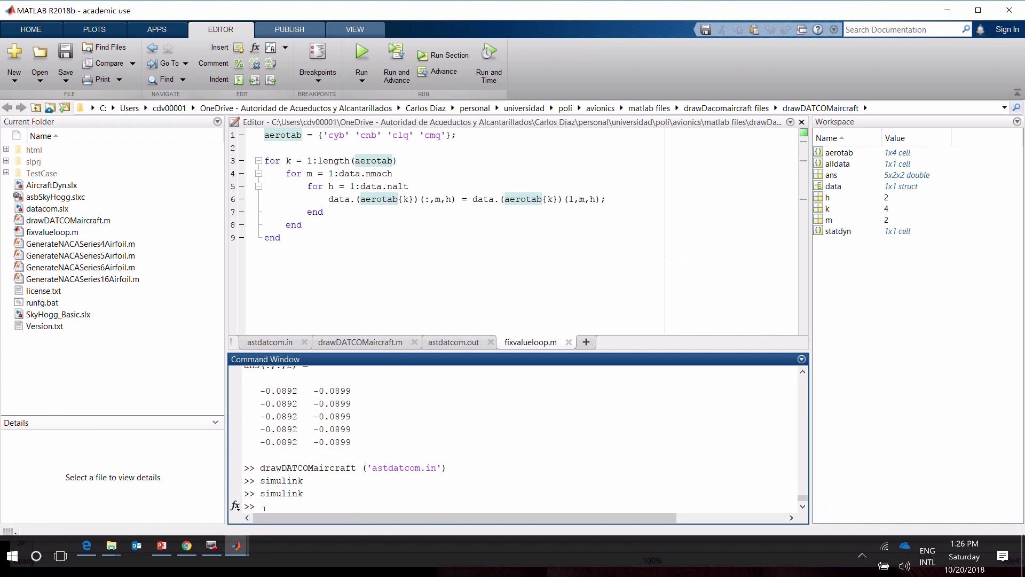
pyautogui.press('Up')
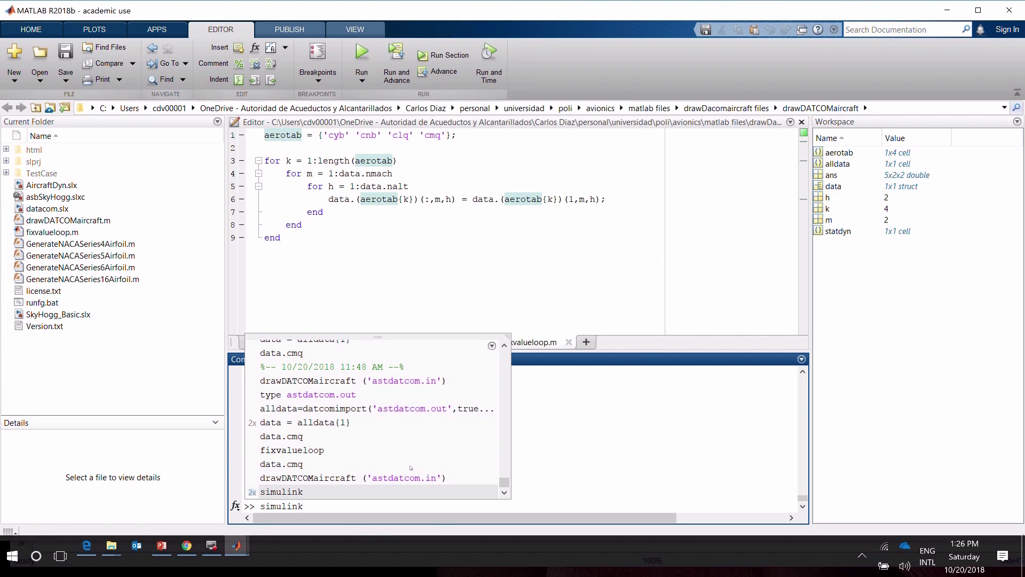
pyautogui.moveTo(504, 484); pyautogui.dragTo(499, 459)
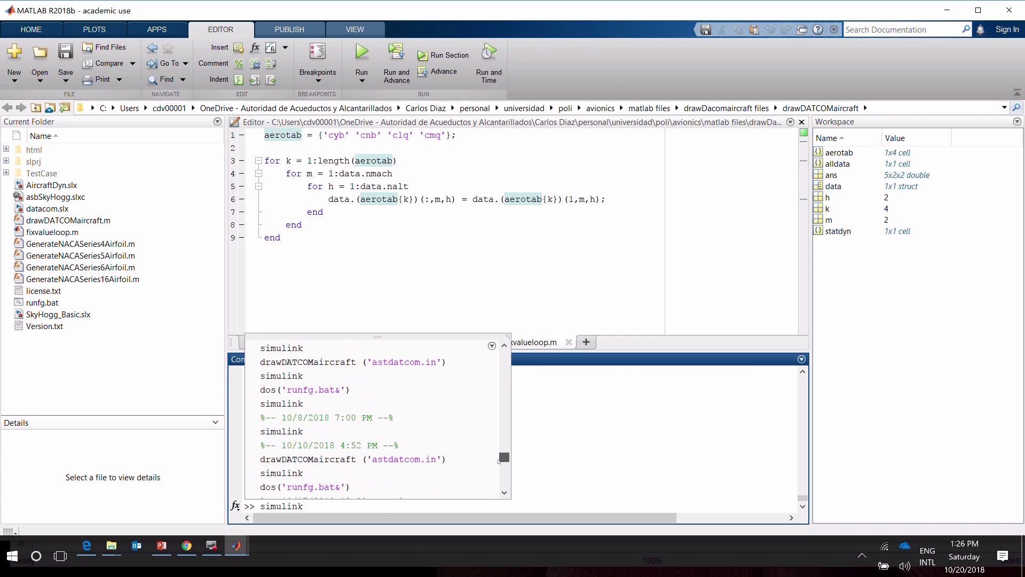
pyautogui.click(324, 391)
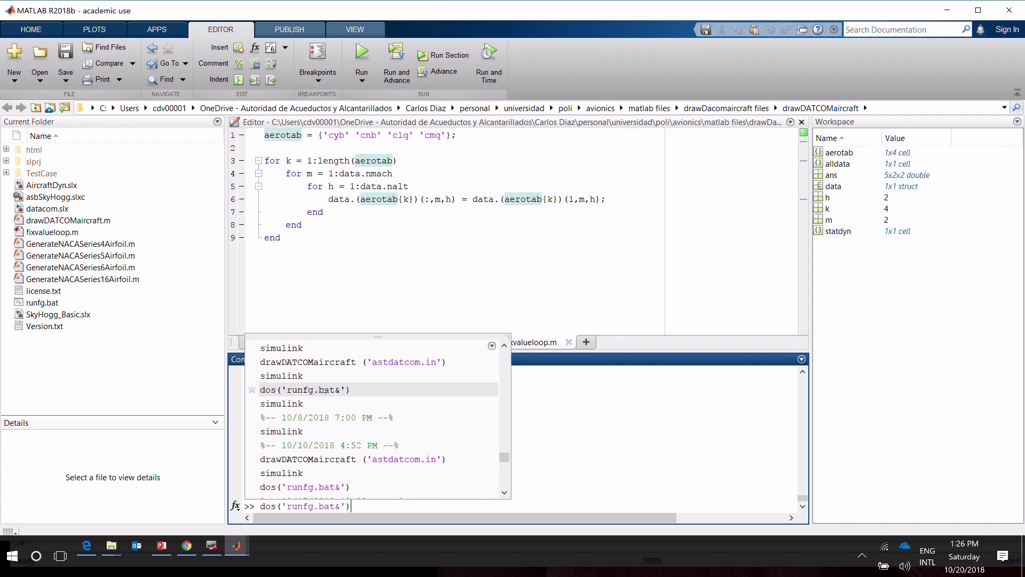
pyautogui.click(365, 506)
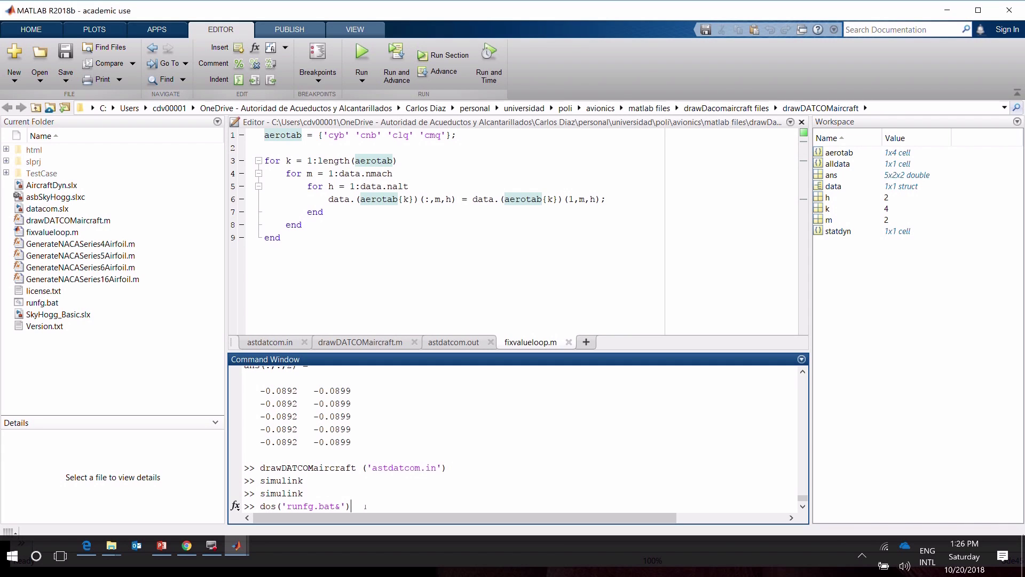
pyautogui.press('Return')
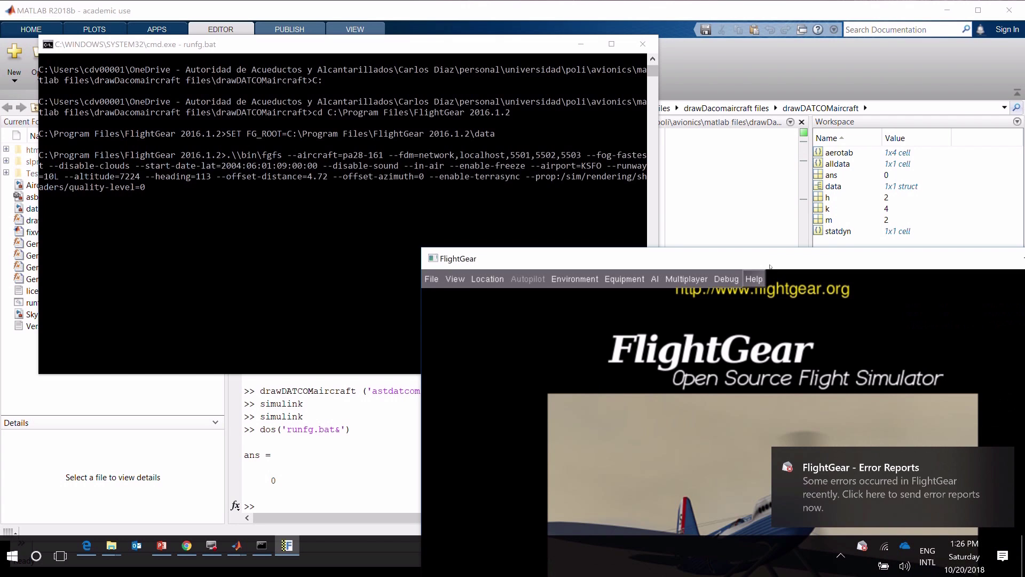
# Step: Shrink the FlightGear window and reposition it so the whole cockpit view fits above the taskbar
pyautogui.moveTo(770, 259); pyautogui.dragTo(355, 45)
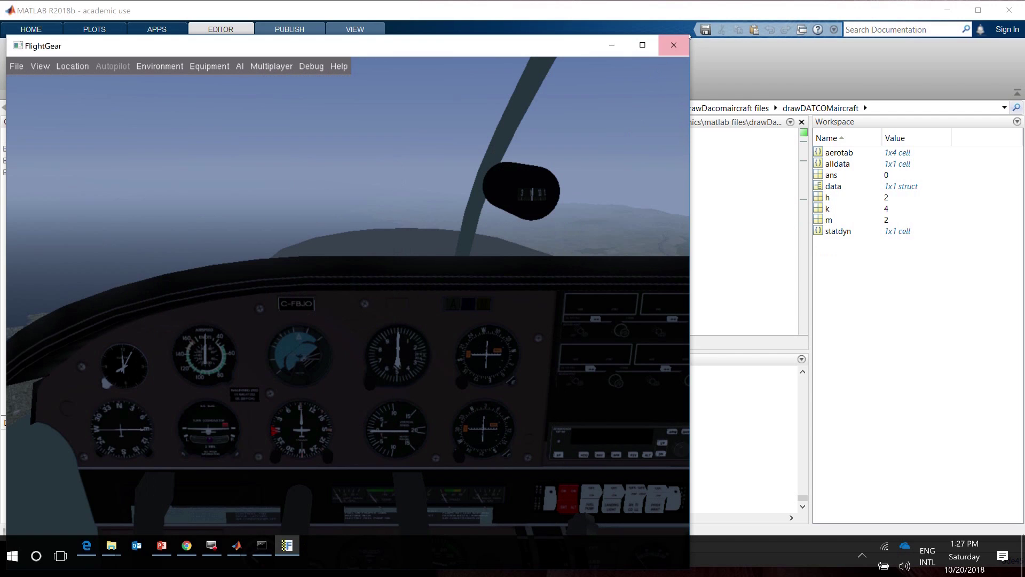
pyautogui.moveTo(693, 39); pyautogui.dragTo(565, 120)
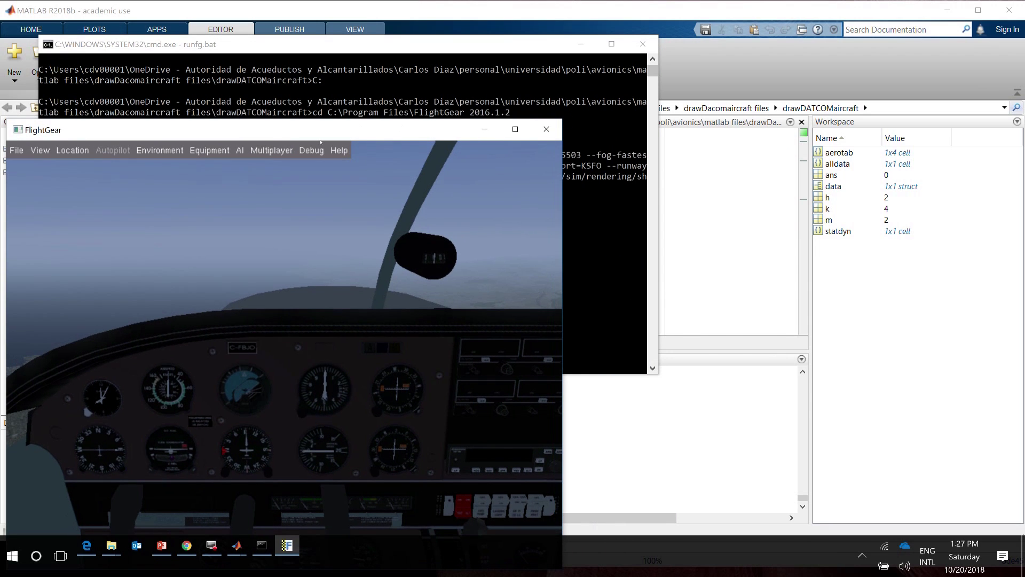
pyautogui.moveTo(316, 130); pyautogui.dragTo(321, 130)
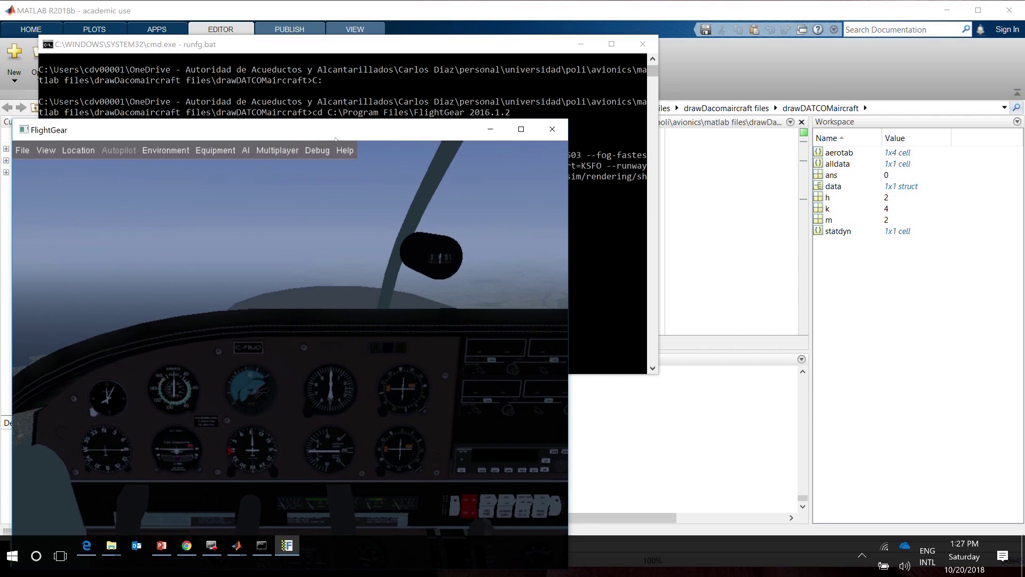
pyautogui.moveTo(335, 140); pyautogui.dragTo(327, 78)
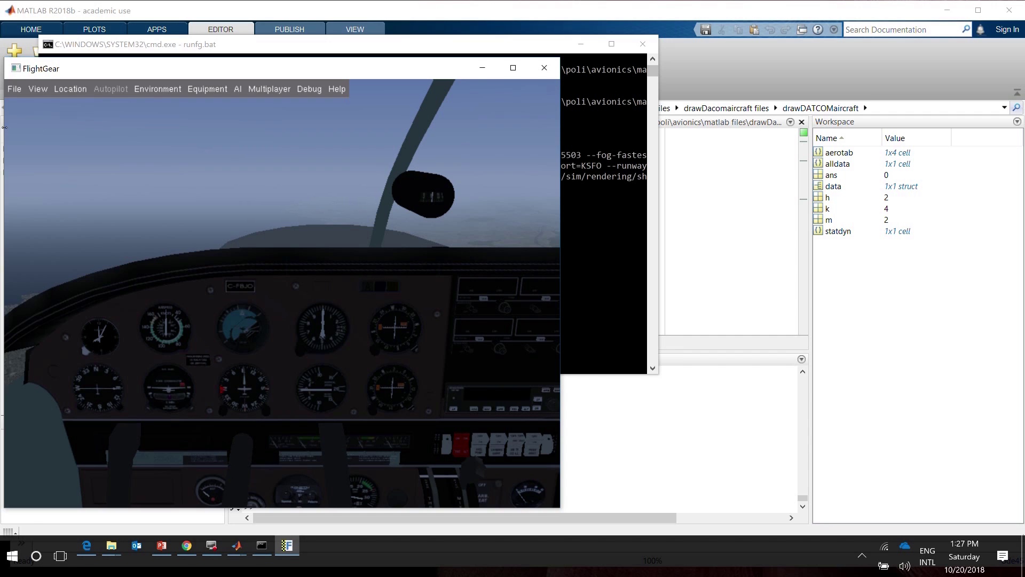
# Step: Adjust the FlightGear view position to about 17.46 m forward/back and 3.66 m down/up to view the aircraft from behind
pyautogui.click(36, 89)
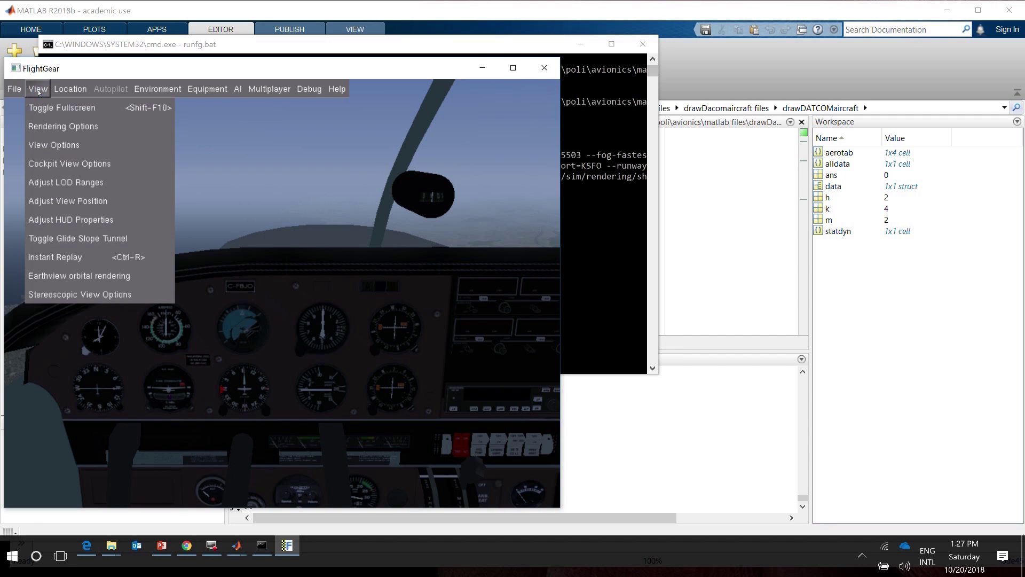
pyautogui.click(54, 202)
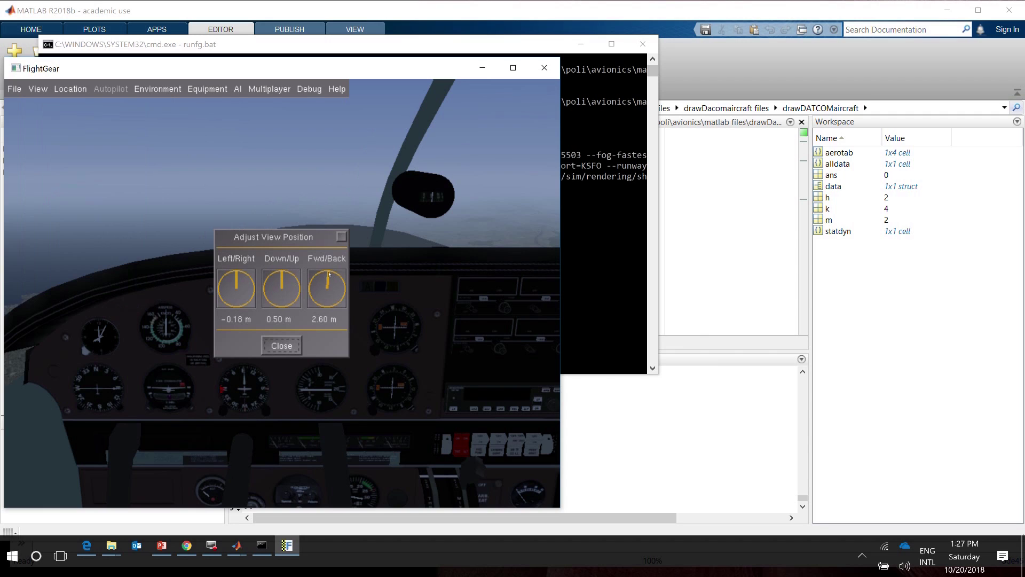
pyautogui.scroll(-2, 329, 274)
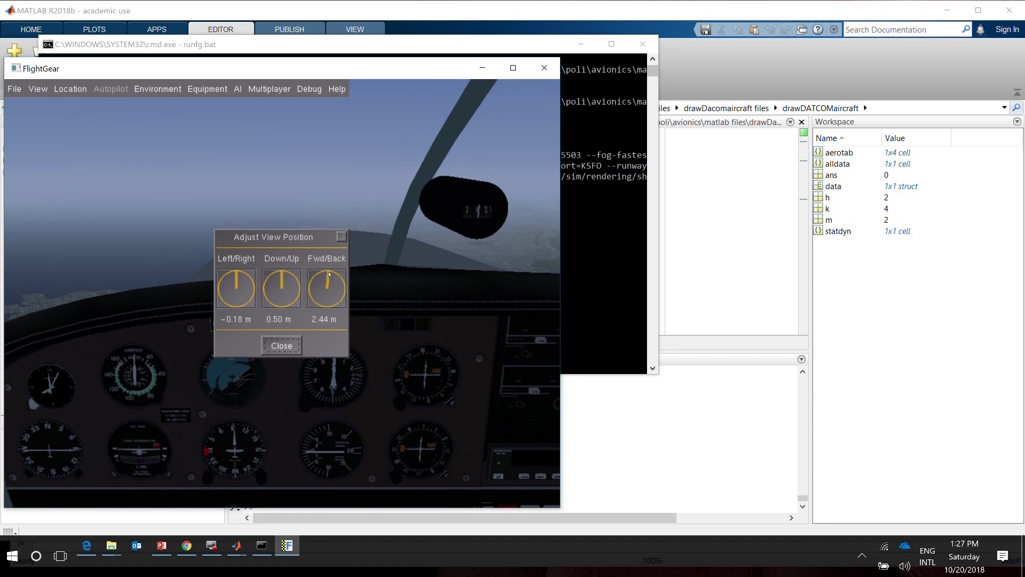
pyautogui.scroll(3, 328, 274)
pyautogui.moveTo(329, 273); pyautogui.dragTo(330, 275)
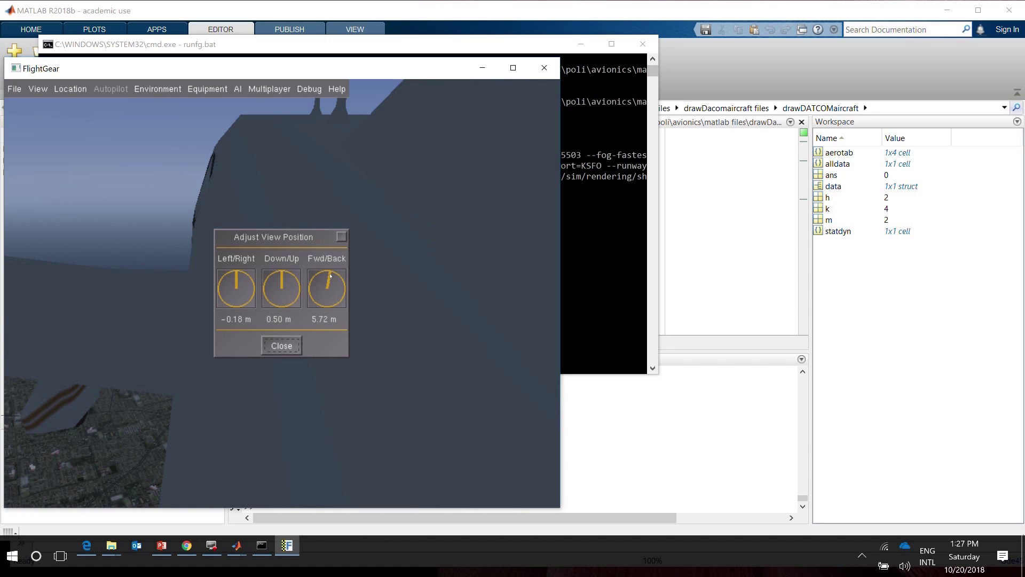
pyautogui.moveTo(330, 275); pyautogui.dragTo(335, 278)
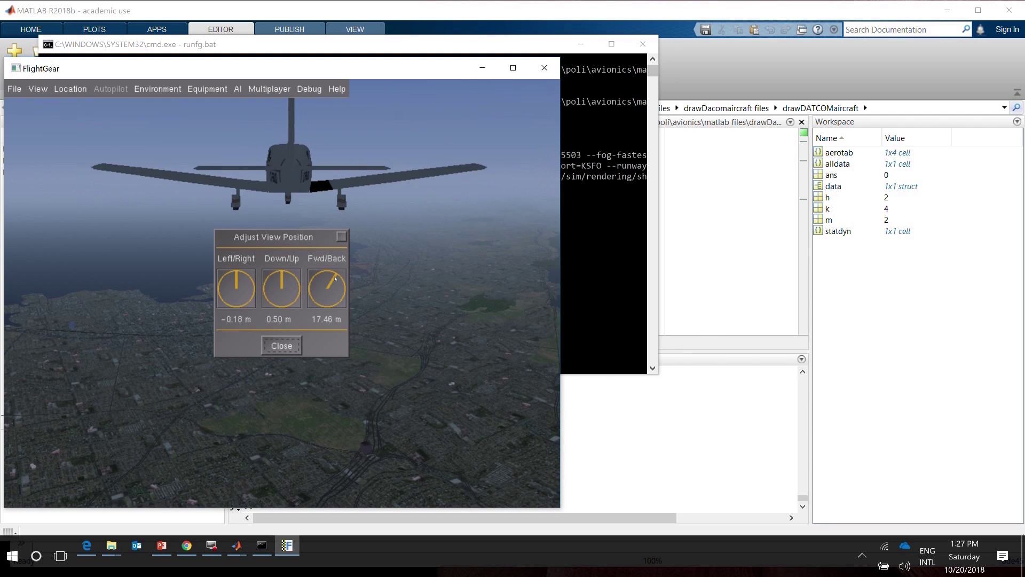
pyautogui.click(284, 273)
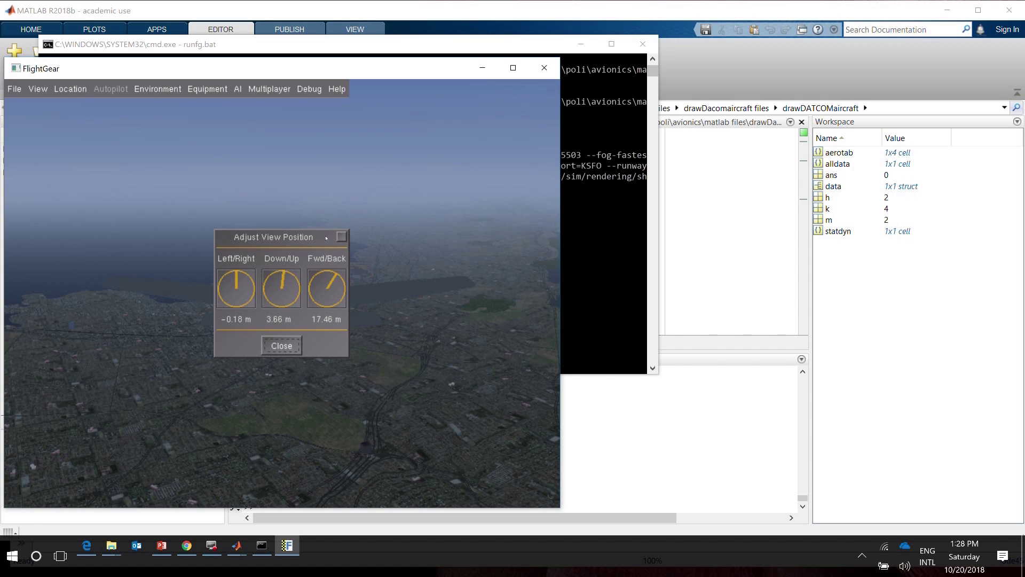
pyautogui.click(286, 343)
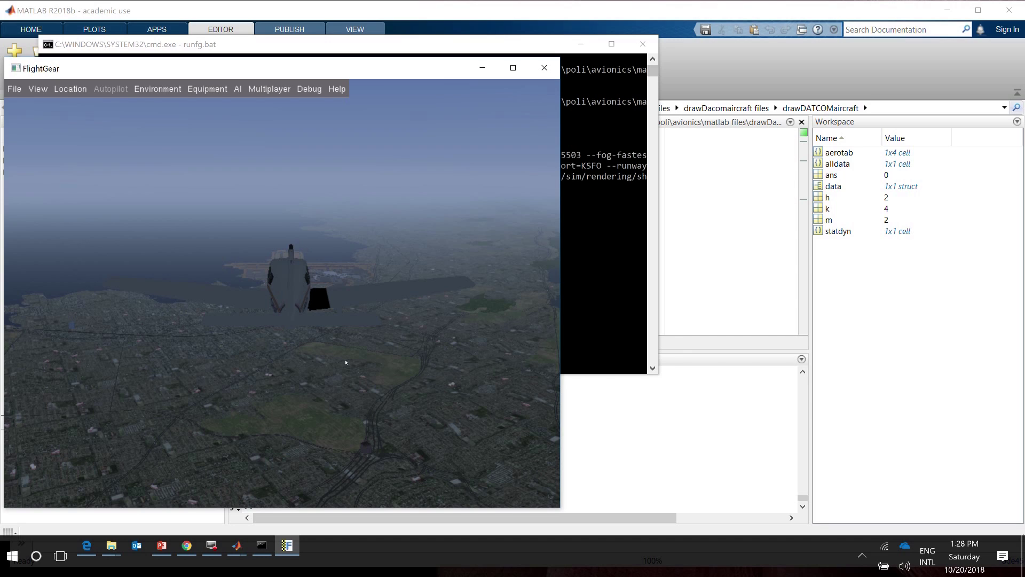
# Step: Switch to the asbSkyHogg Simulink model, go up to its top level and run the simulation
pyautogui.click(597, 410)
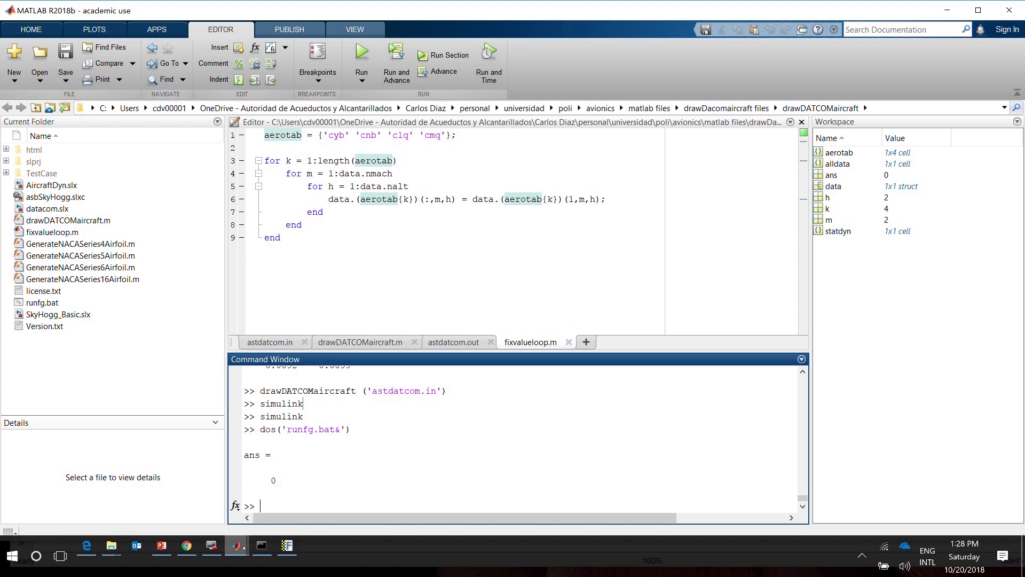
pyautogui.moveTo(236, 544)
pyautogui.moveTo(310, 494)
pyautogui.click(281, 506)
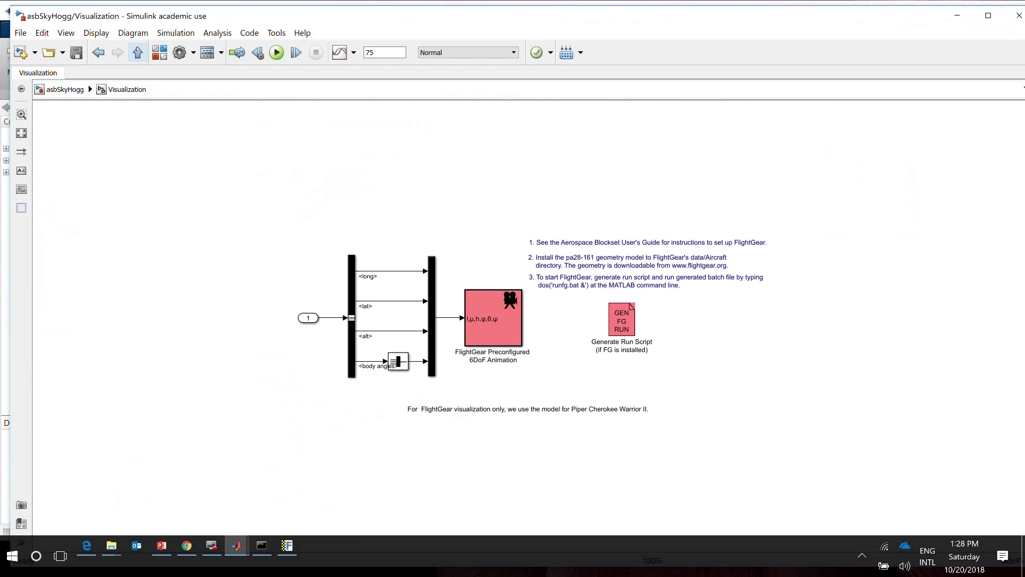
pyautogui.click(137, 52)
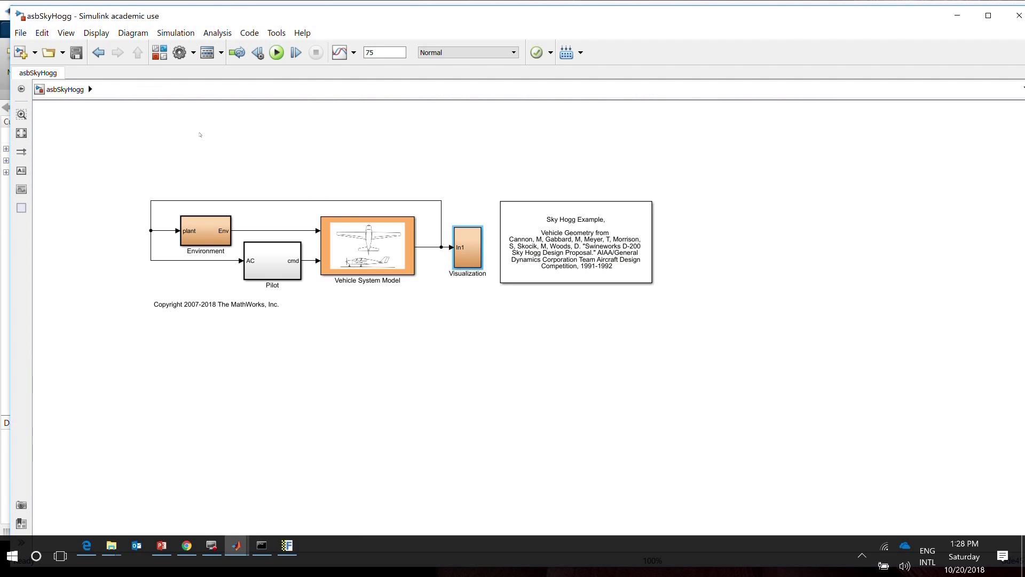
pyautogui.click(276, 52)
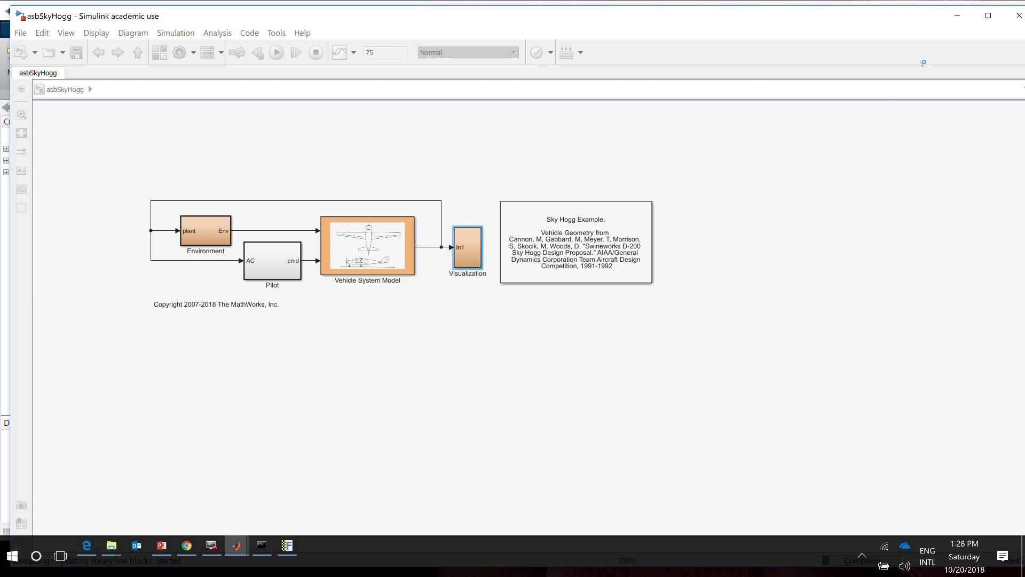
# Step: Minimize the Simulink model window and bring FlightGear to the front to watch the aircraft
pyautogui.moveTo(868, 20); pyautogui.dragTo(802, 46)
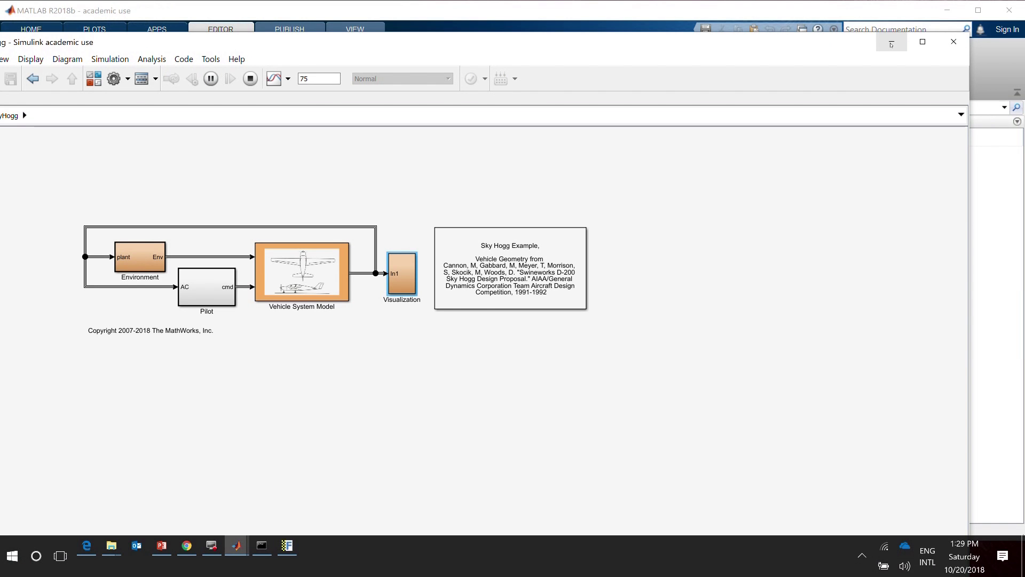
pyautogui.click(891, 44)
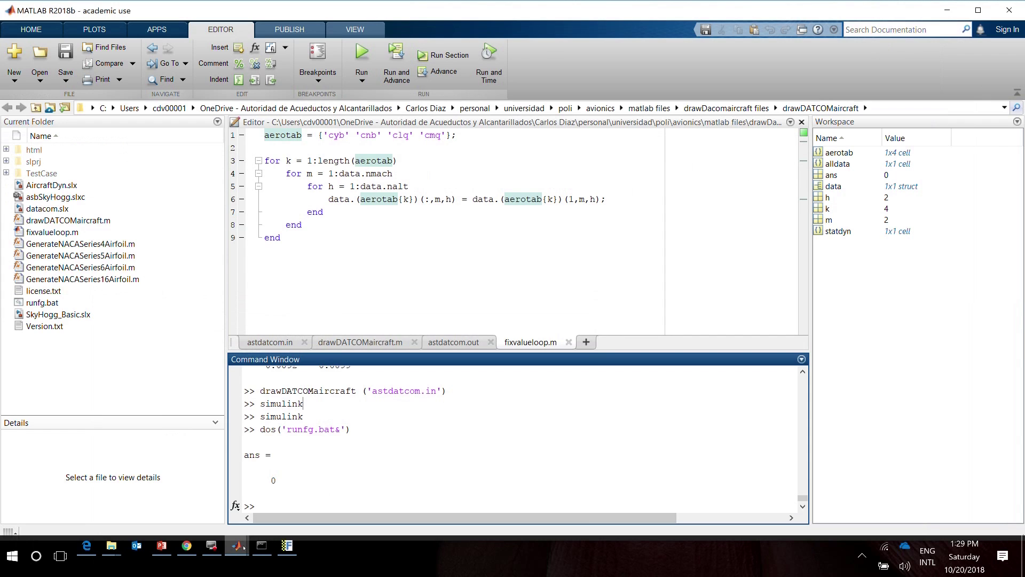
pyautogui.click(287, 546)
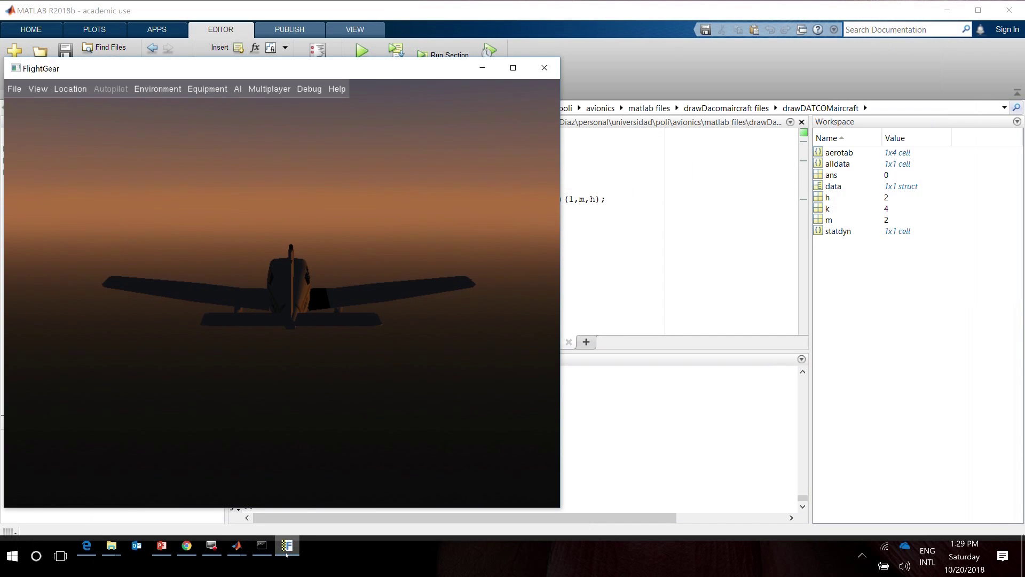
# Step: Restore the asbSkyHogg model window, shrink it and place it beside the FlightGear view so both are visible
pyautogui.moveTo(237, 545)
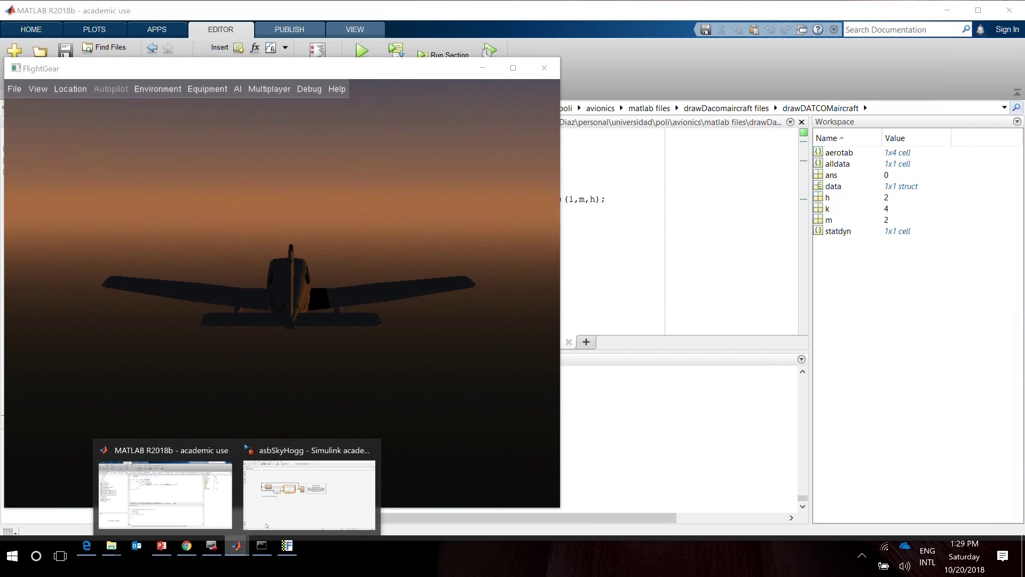
pyautogui.moveTo(268, 524)
pyautogui.click(267, 521)
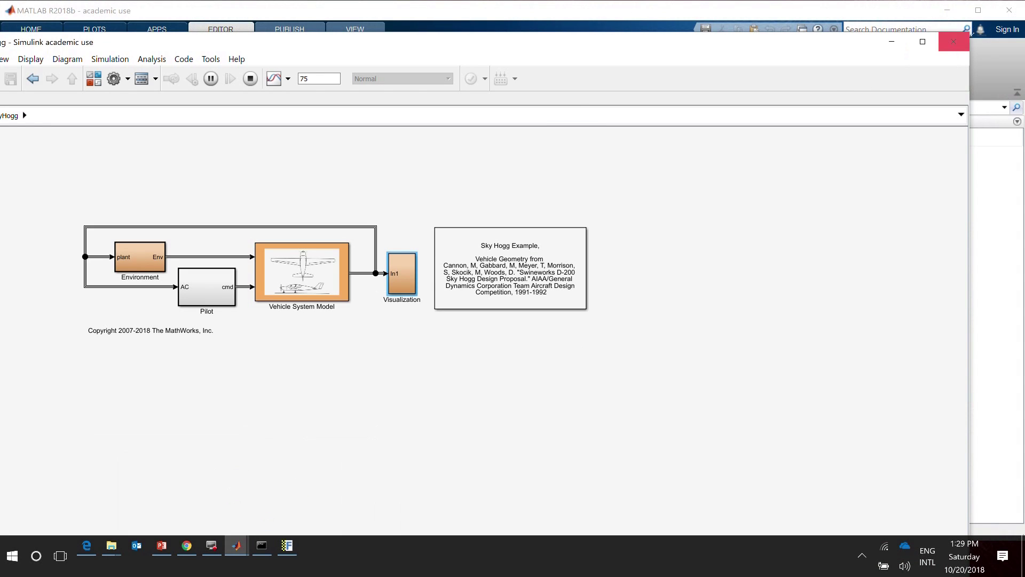
pyautogui.moveTo(969, 36); pyautogui.dragTo(660, 209)
pyautogui.moveTo(509, 222); pyautogui.dragTo(762, 75)
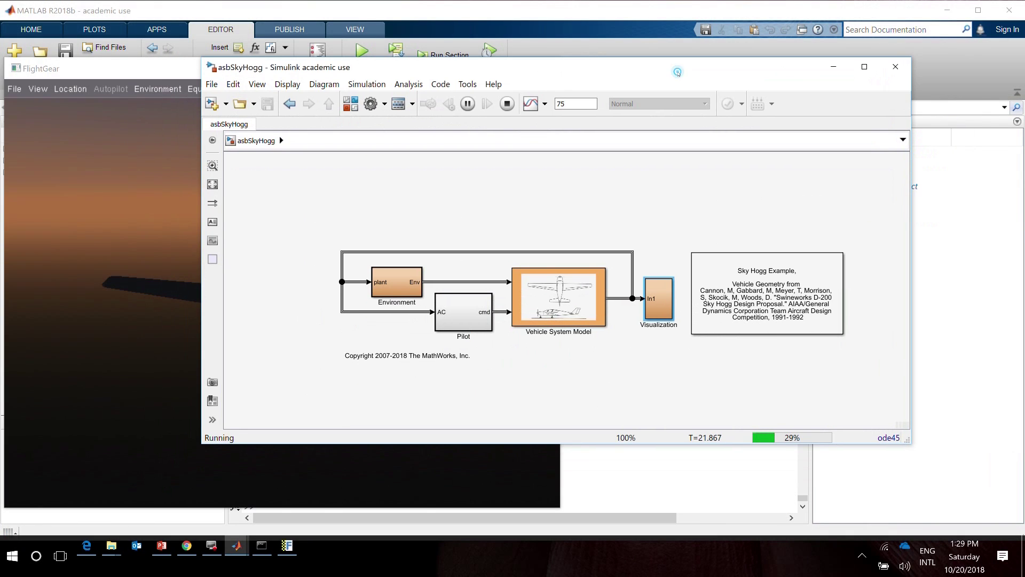
pyautogui.moveTo(677, 72); pyautogui.dragTo(749, 55)
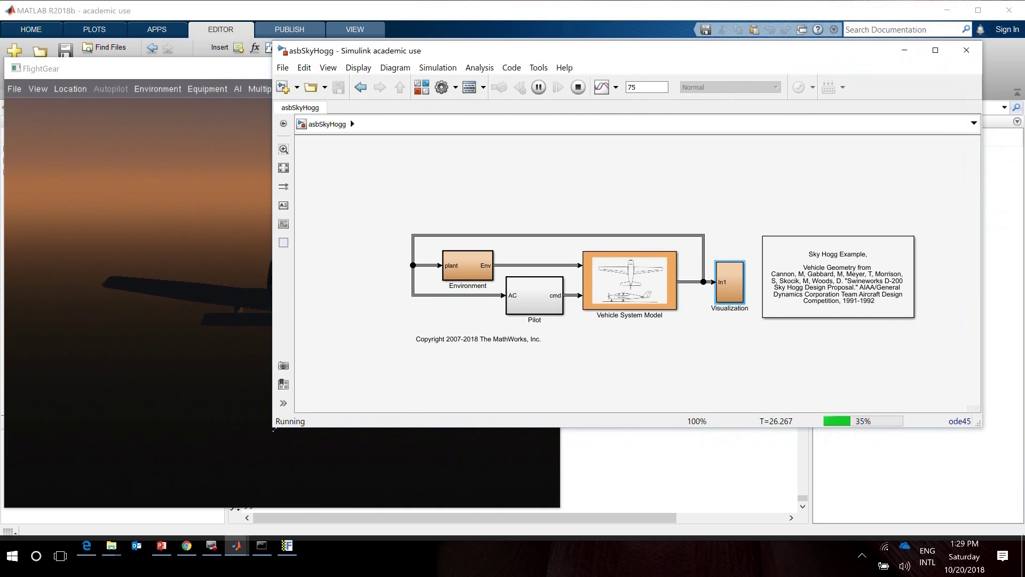
pyautogui.moveTo(272, 427); pyautogui.dragTo(561, 434)
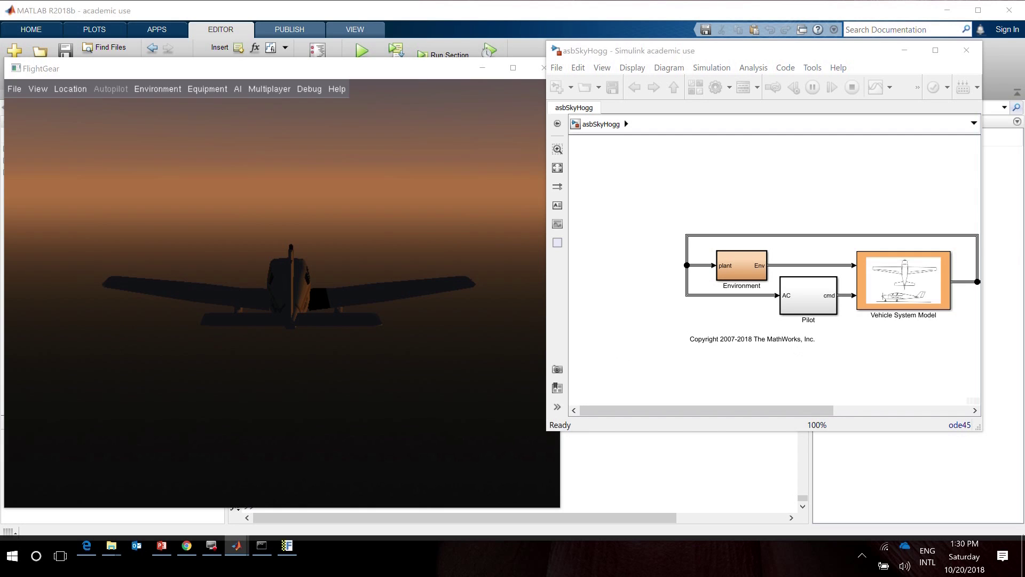
# Step: Move the Altitude scope window fully into view to examine the altitude response
pyautogui.moveTo(1024, 86); pyautogui.dragTo(699, 76)
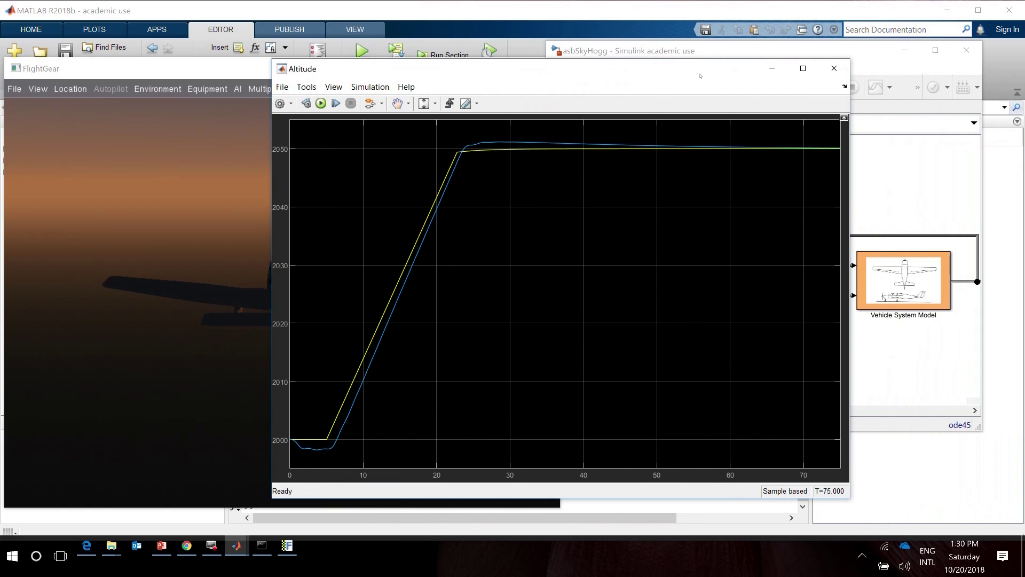